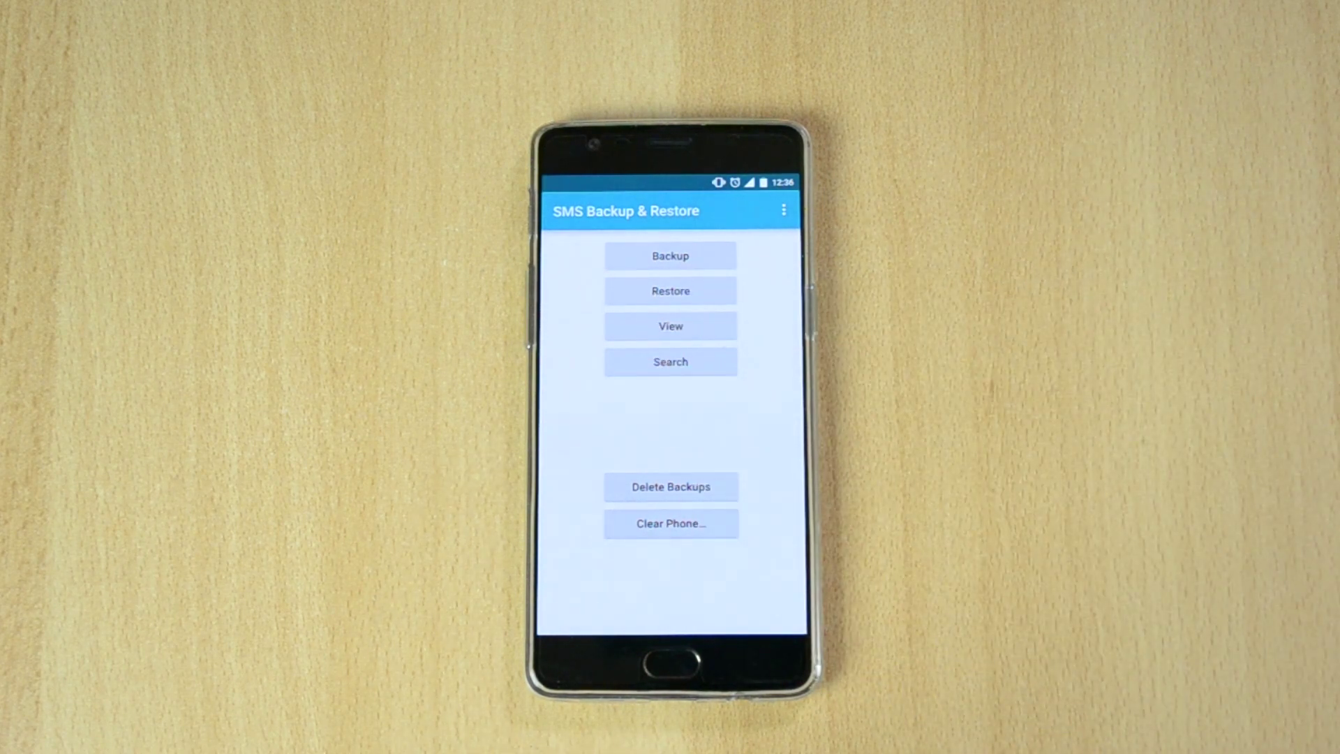
{"action": "left_click", "coordinate": [691, 256]}
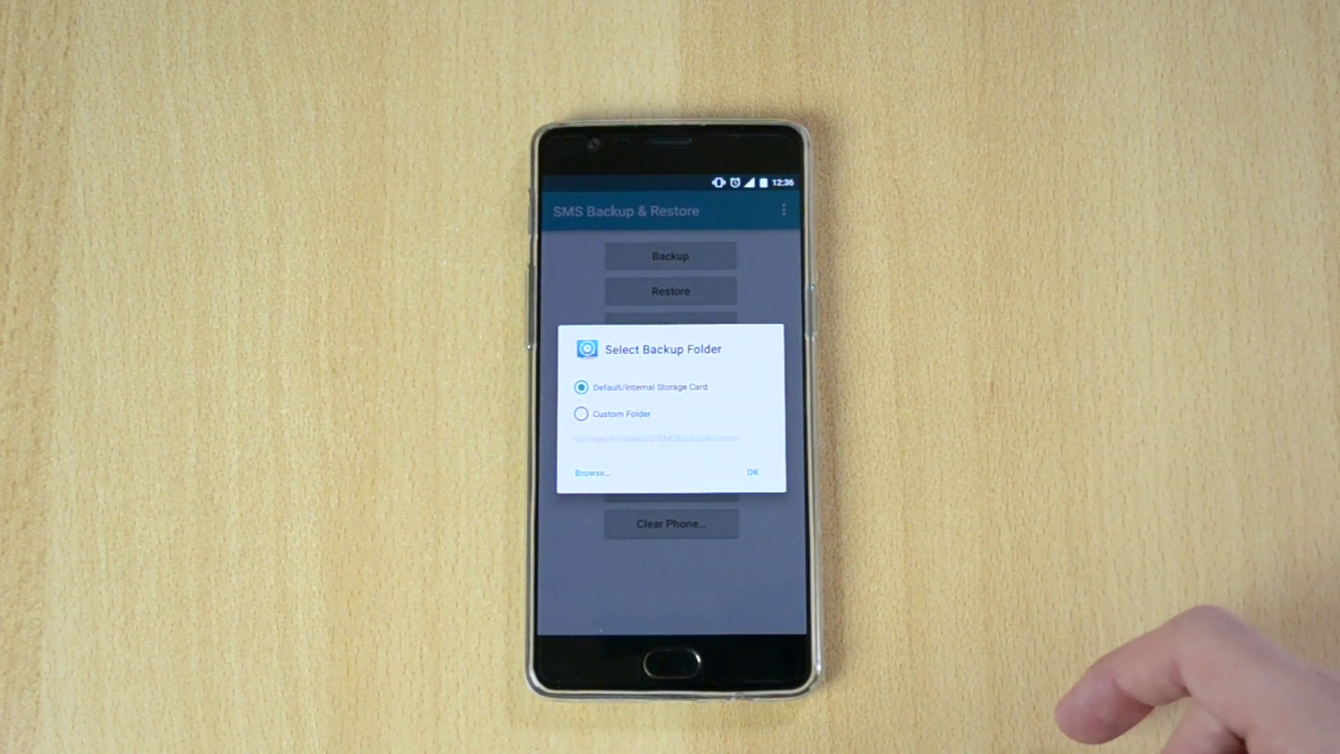
{"action": "left_click", "coordinate": [752, 473]}
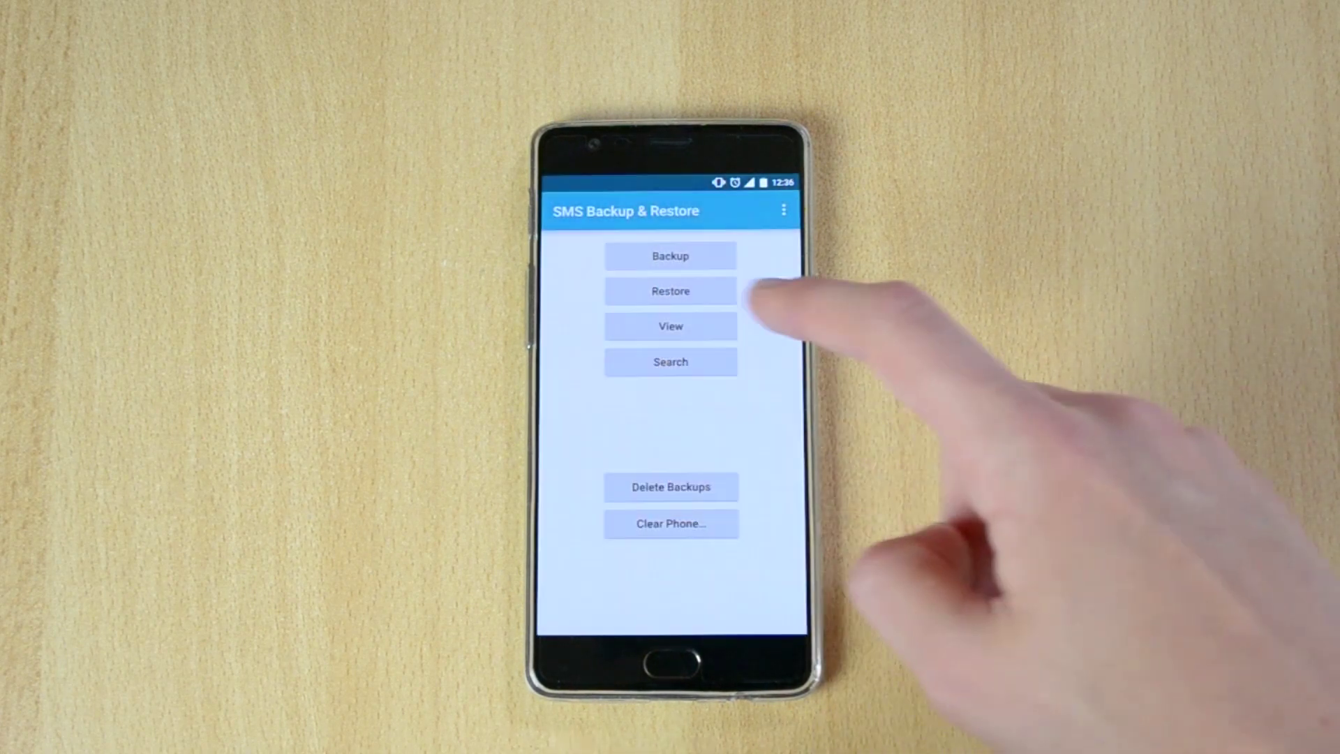
{"action": "left_click", "coordinate": [670, 292]}
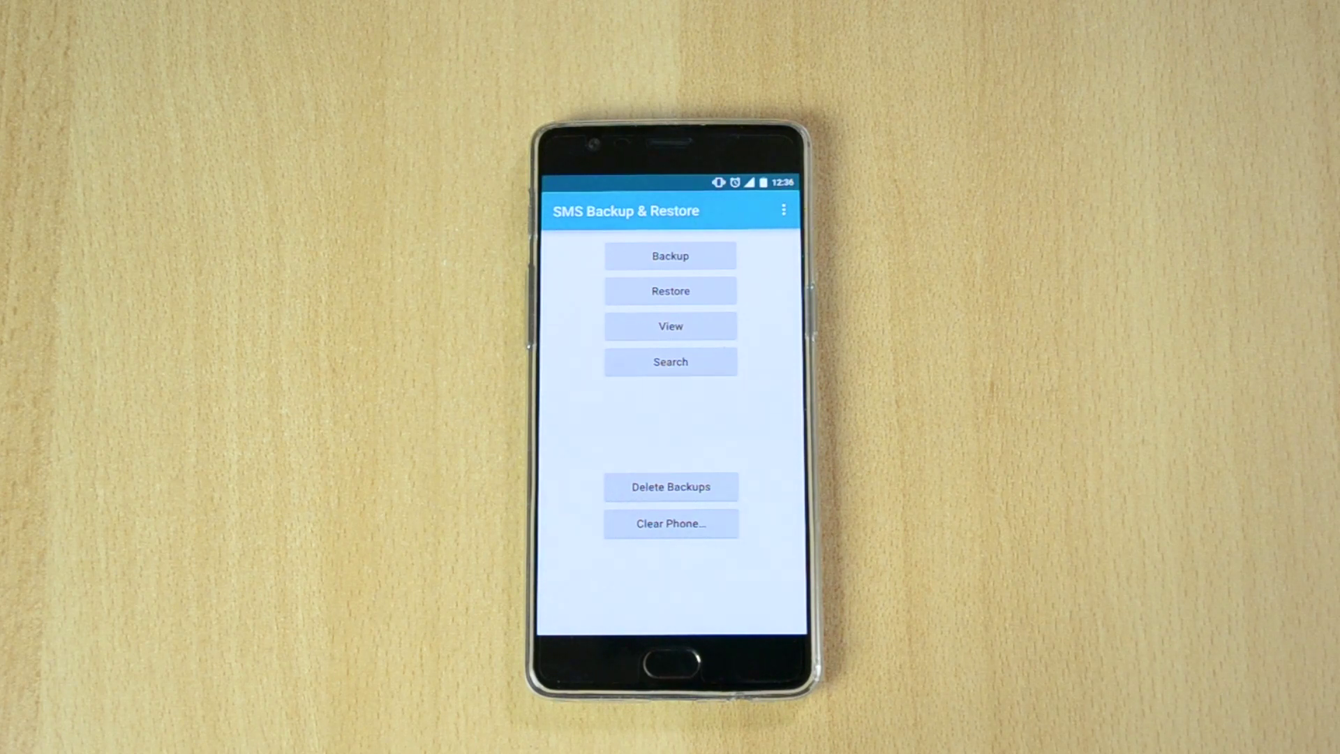
{"action": "left_click", "coordinate": [669, 325]}
{"action": "left_click", "coordinate": [671, 362]}
{"action": "left_click", "coordinate": [746, 664]}
{"action": "left_click", "coordinate": [671, 486]}
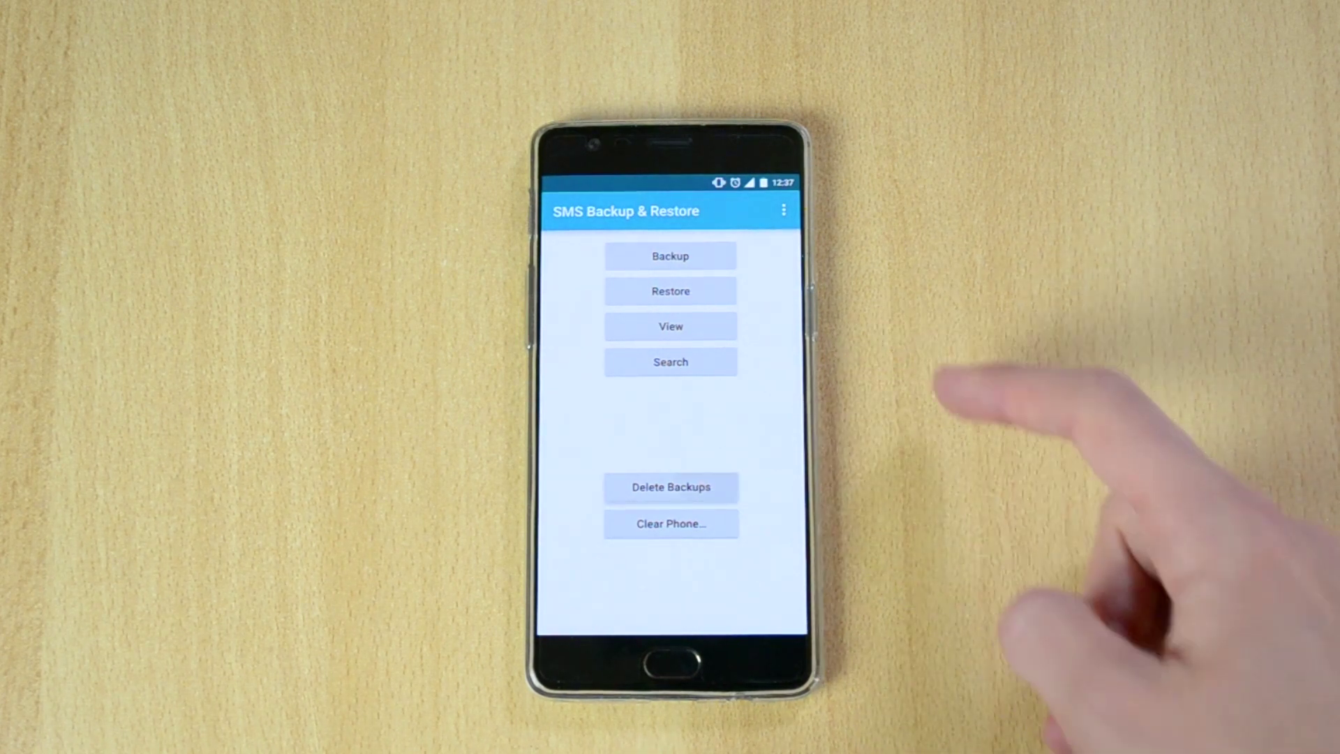
{"action": "left_click", "coordinate": [752, 473]}
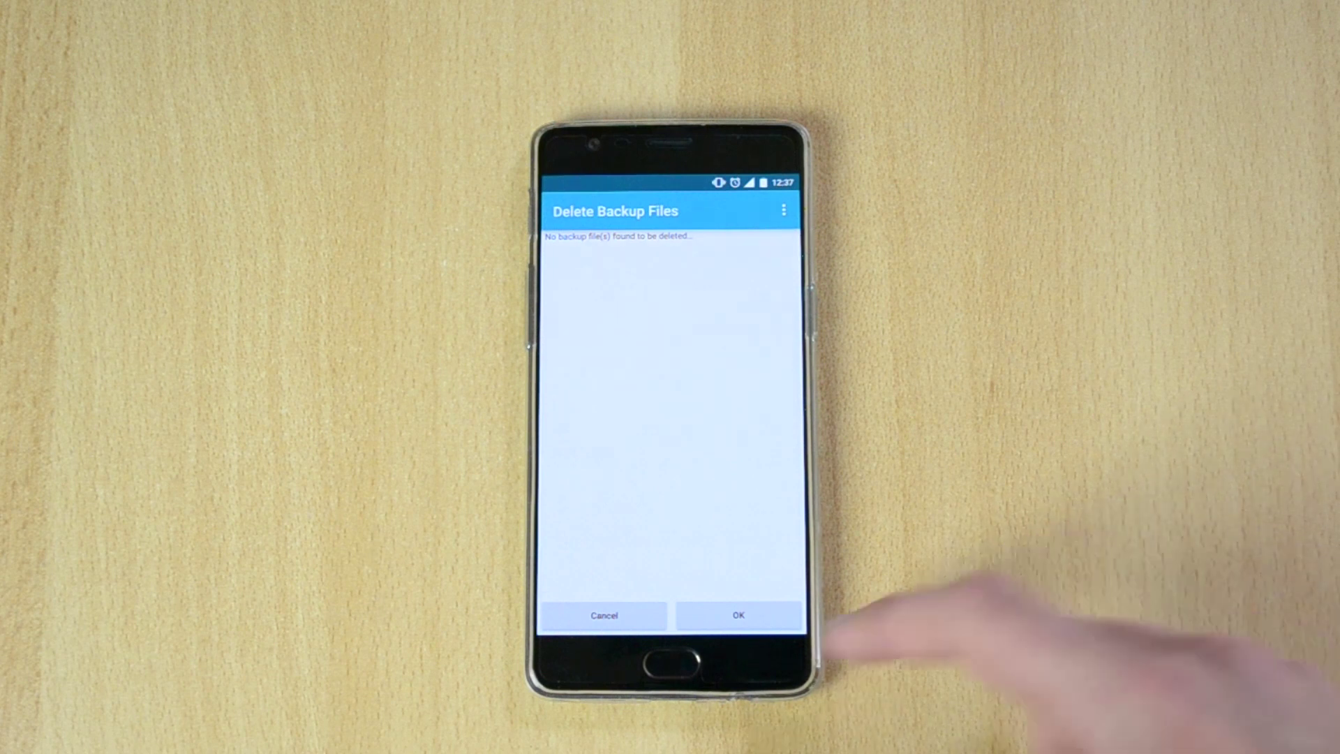
{"action": "left_click", "coordinate": [738, 614]}
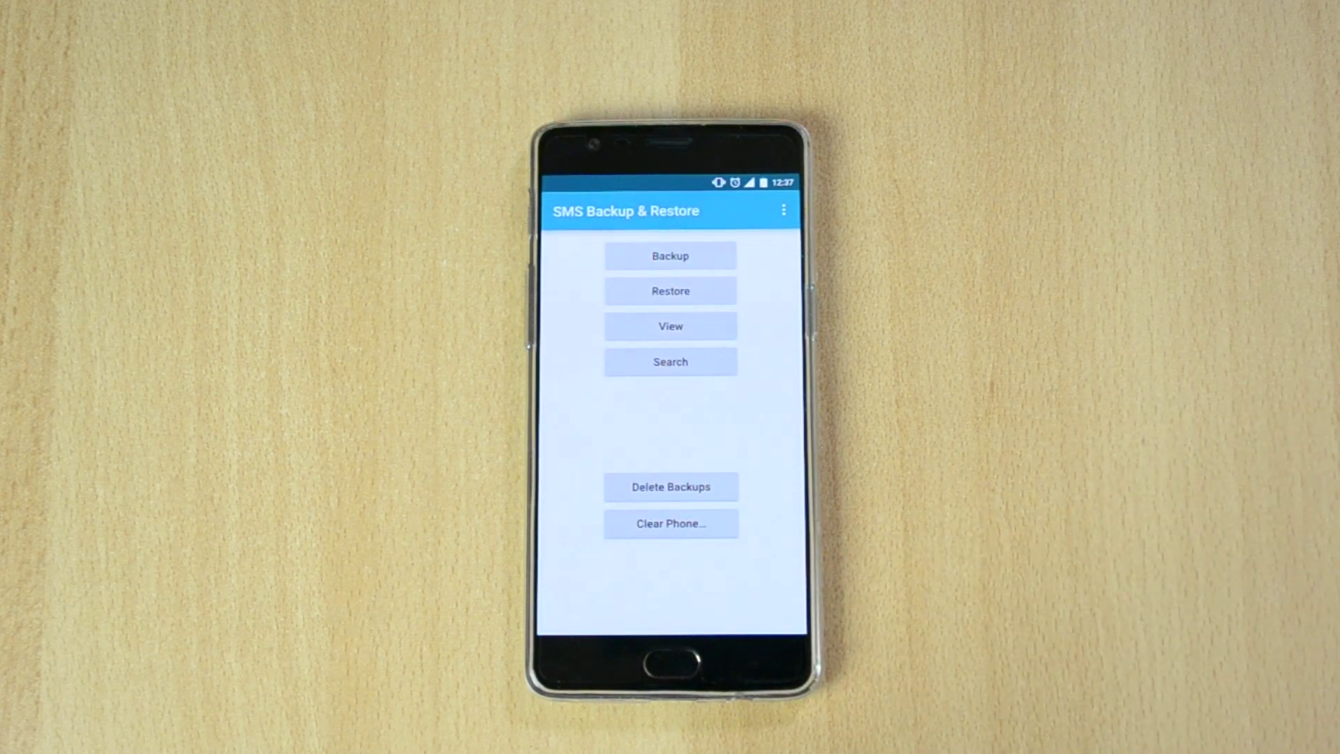
{"action": "left_click", "coordinate": [670, 523]}
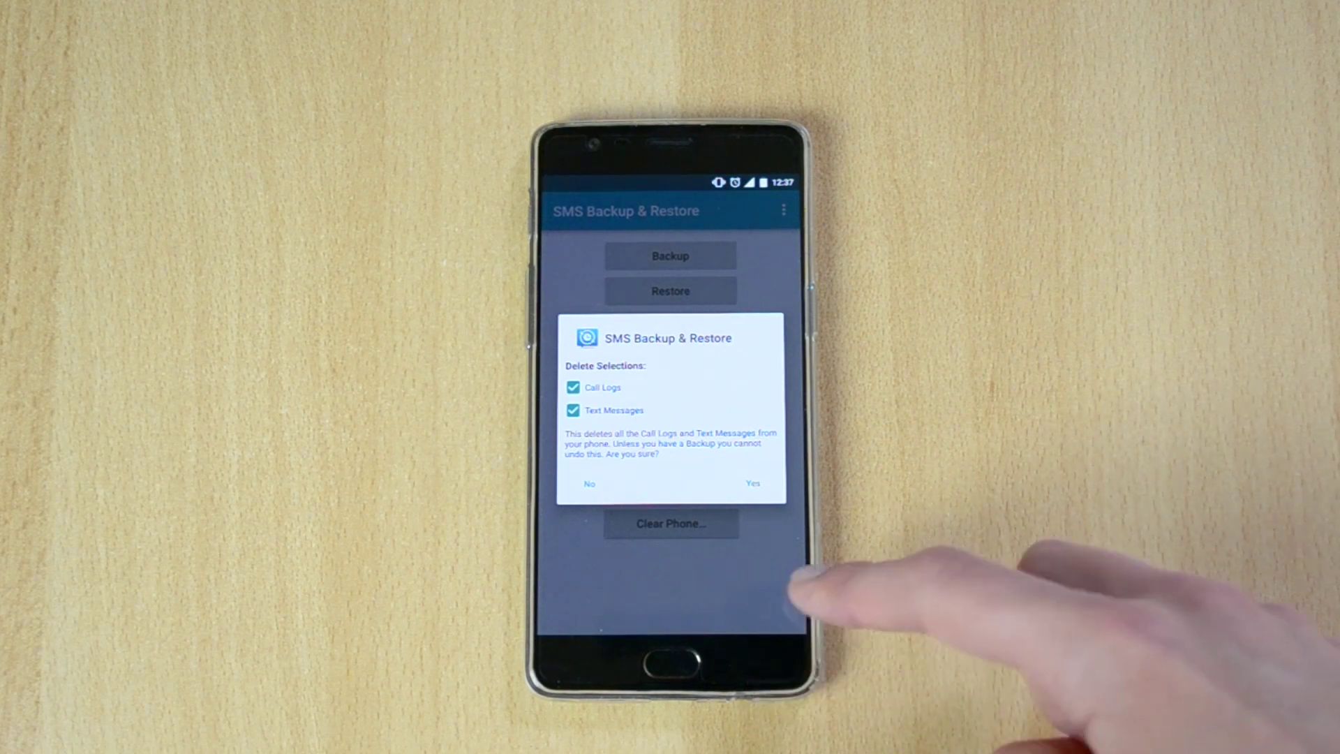
{"action": "left_click", "coordinate": [754, 663]}
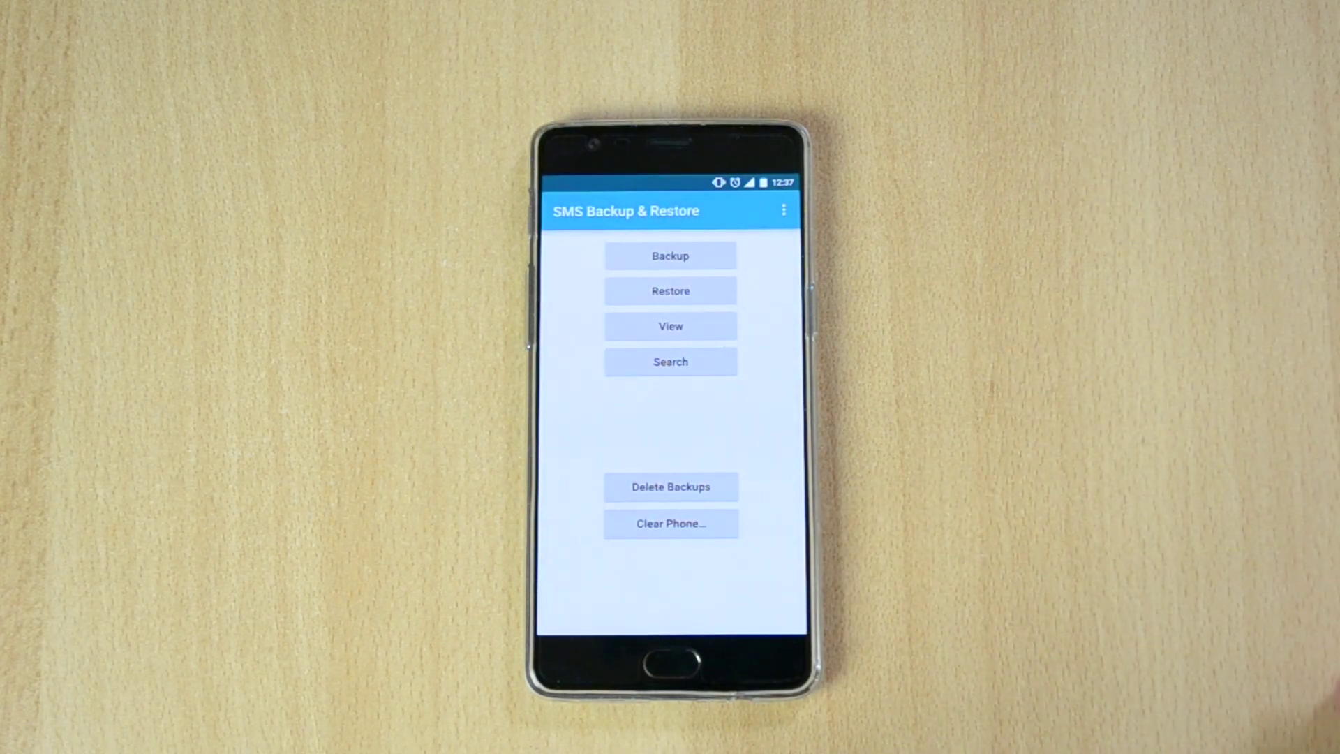